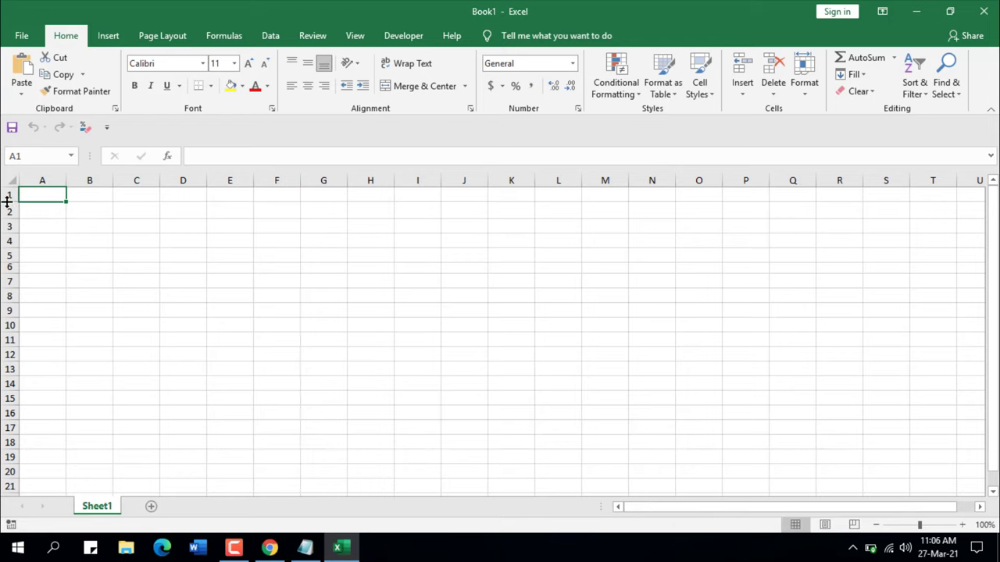
- Group rows 2–5 into an outline with Data > Group
left_click_drag(9, 207, 5, 251)
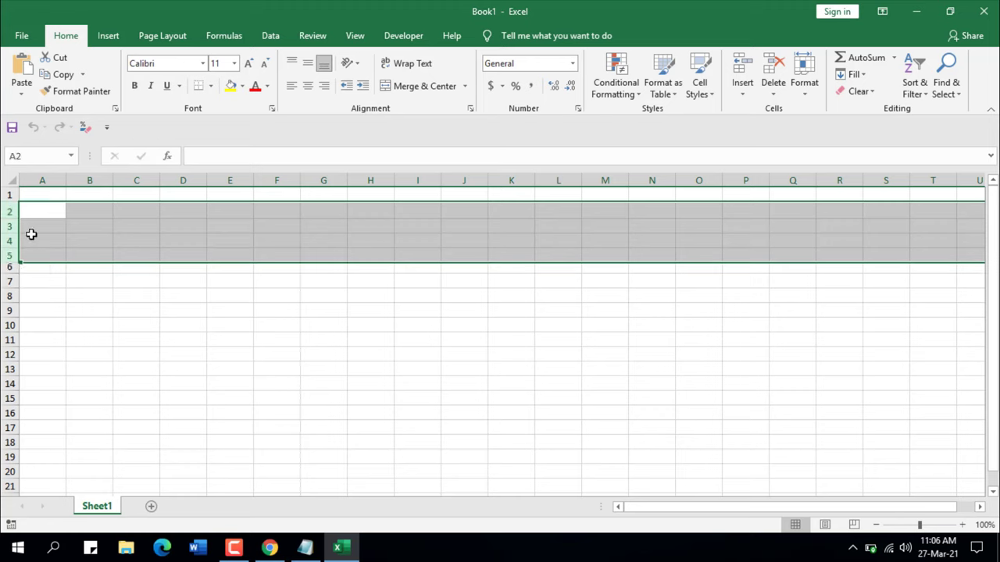
left_click(268, 38)
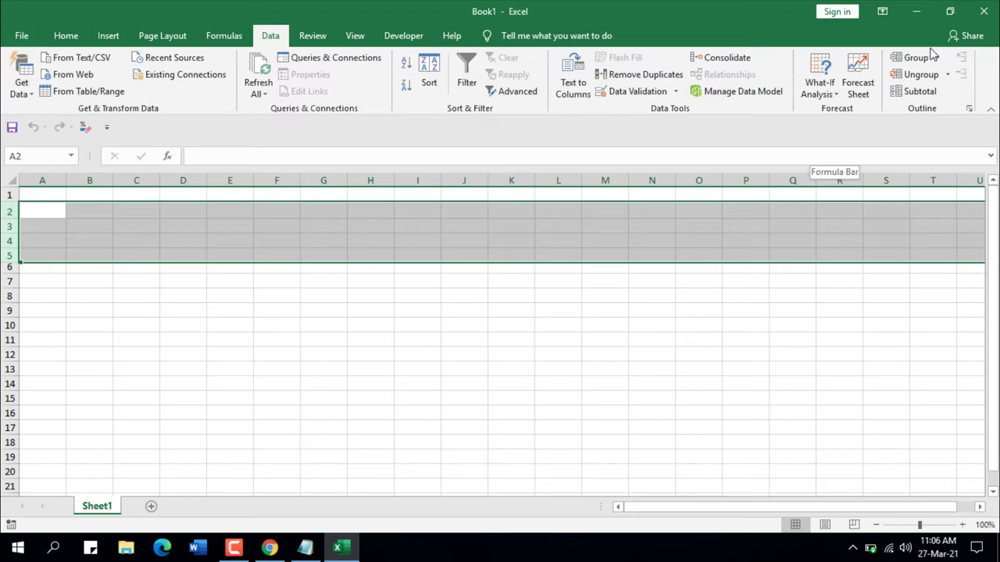
left_click(930, 60)
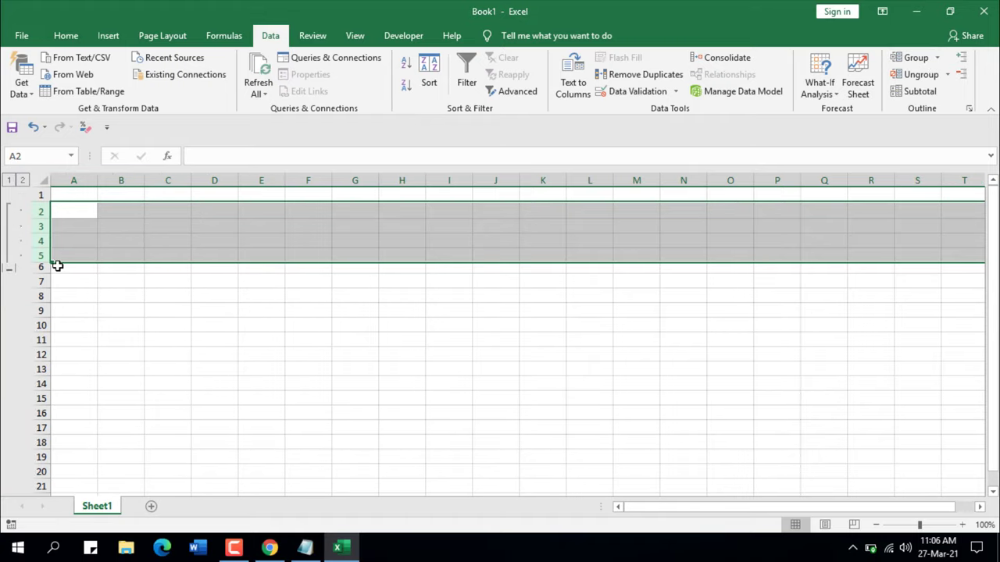
- Collapse and re-expand the rows 2–5 group, then select row 8
left_click(12, 275)
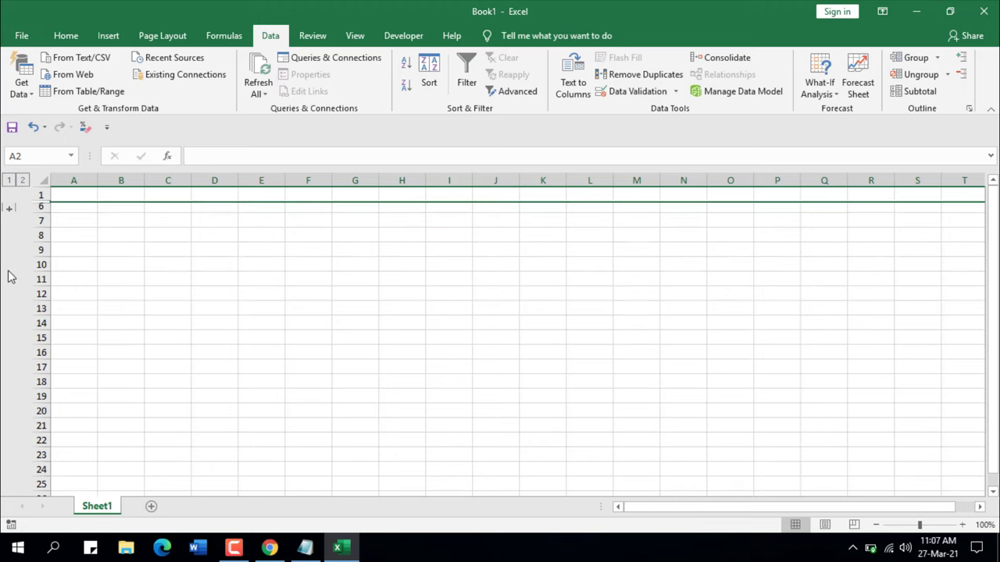
left_click(10, 208)
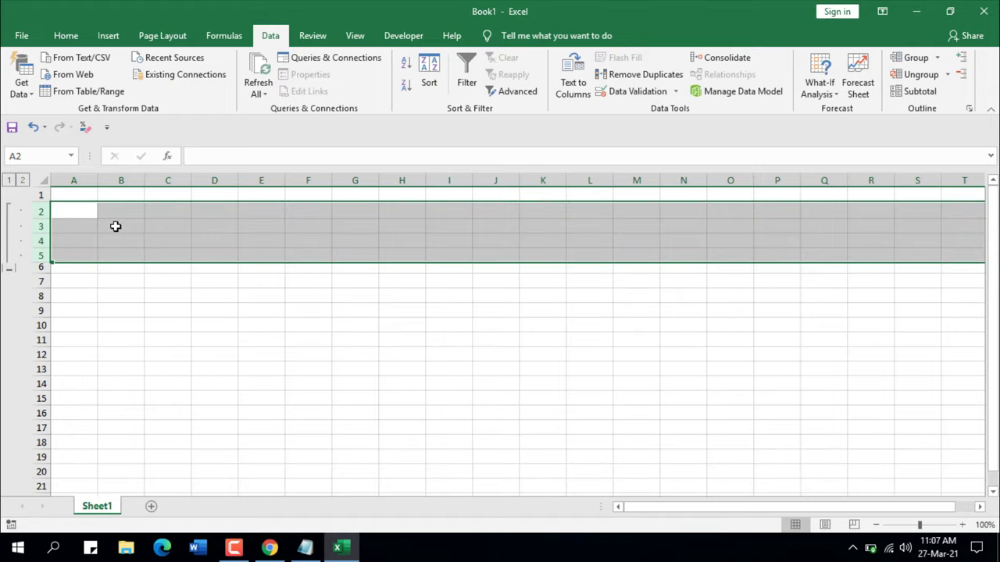
left_click(42, 295)
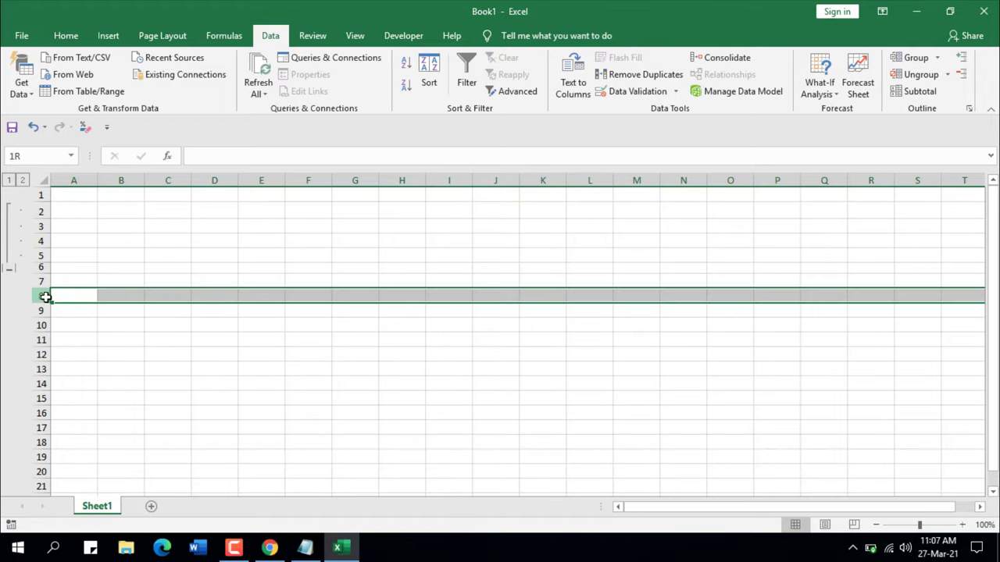
- Group rows 8–12 as a second outline, then collapse and re-expand it
left_click_drag(42, 295, 40, 355)
left_click(922, 59)
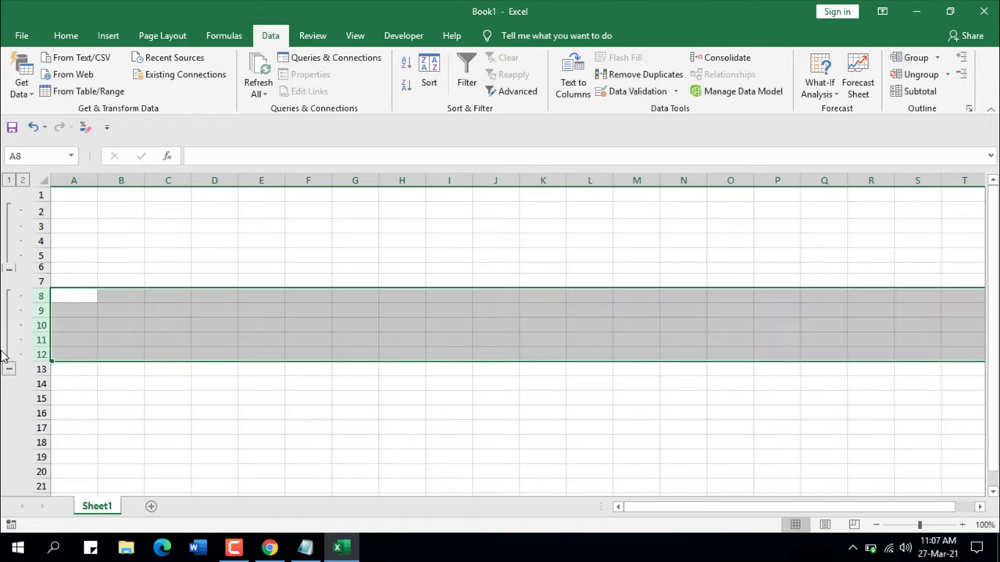
left_click(9, 370)
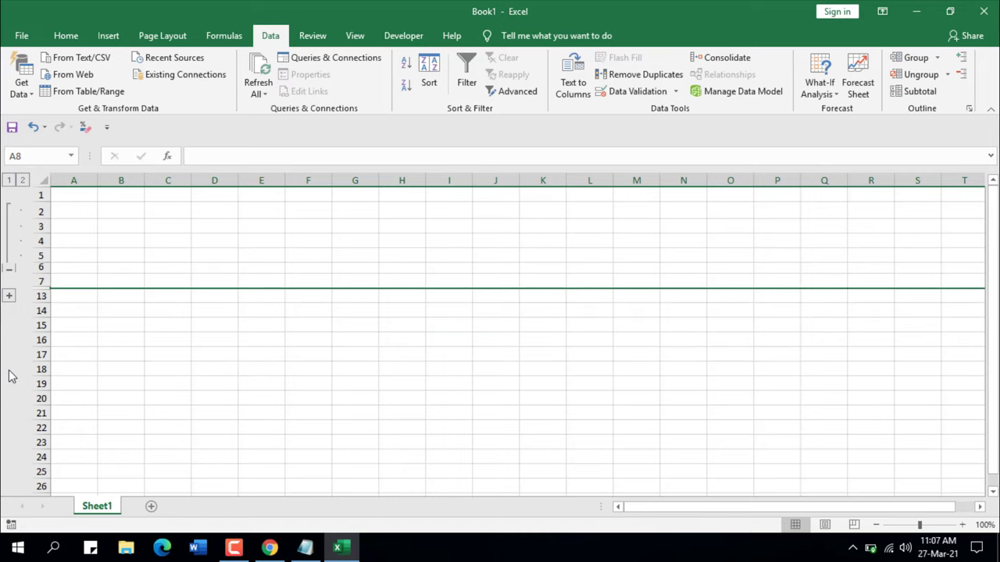
left_click(10, 298)
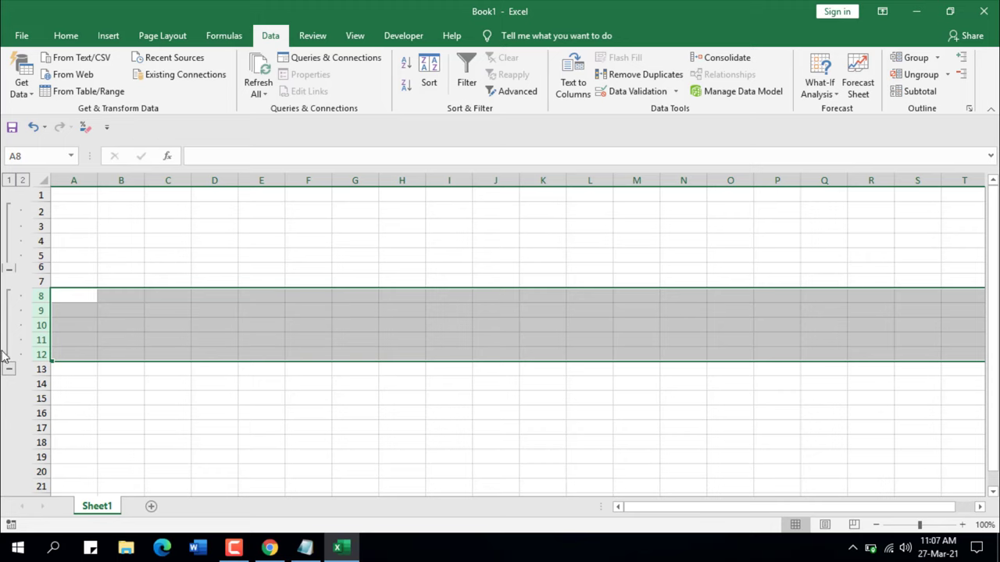
- Collapse all row groups to outline level 1, then expand back to level 2
left_click(9, 181)
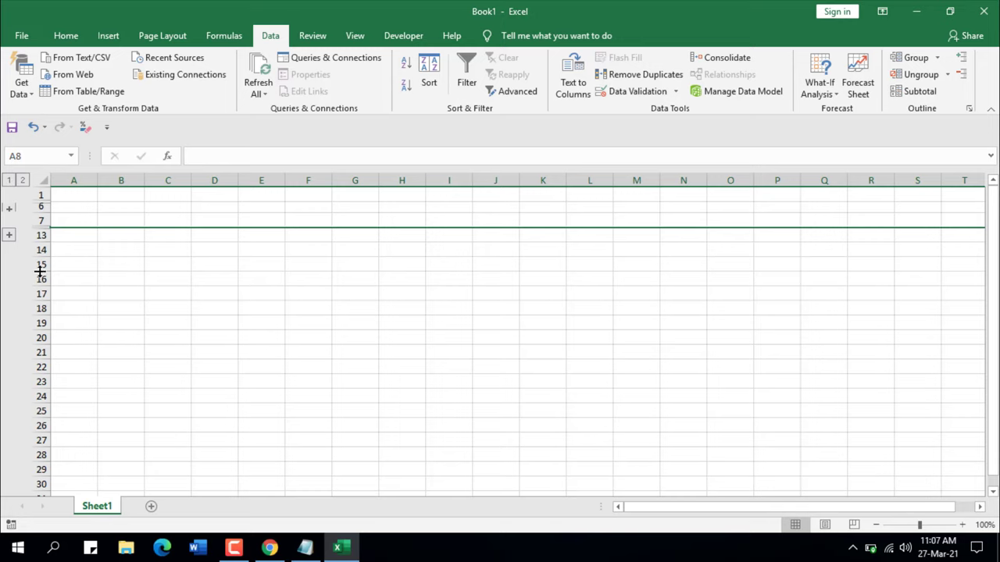
left_click(21, 180)
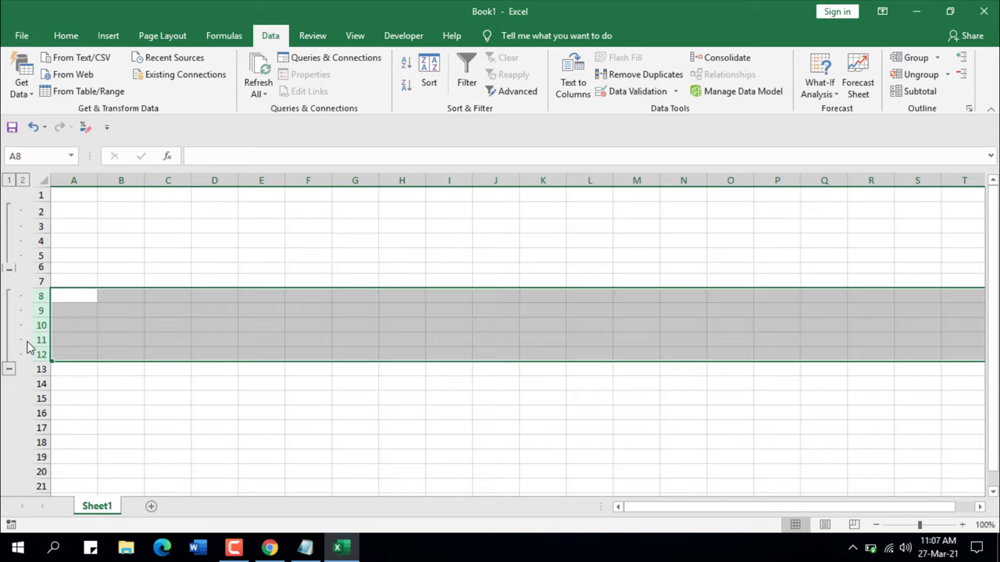
left_click_drag(132, 422, 131, 419)
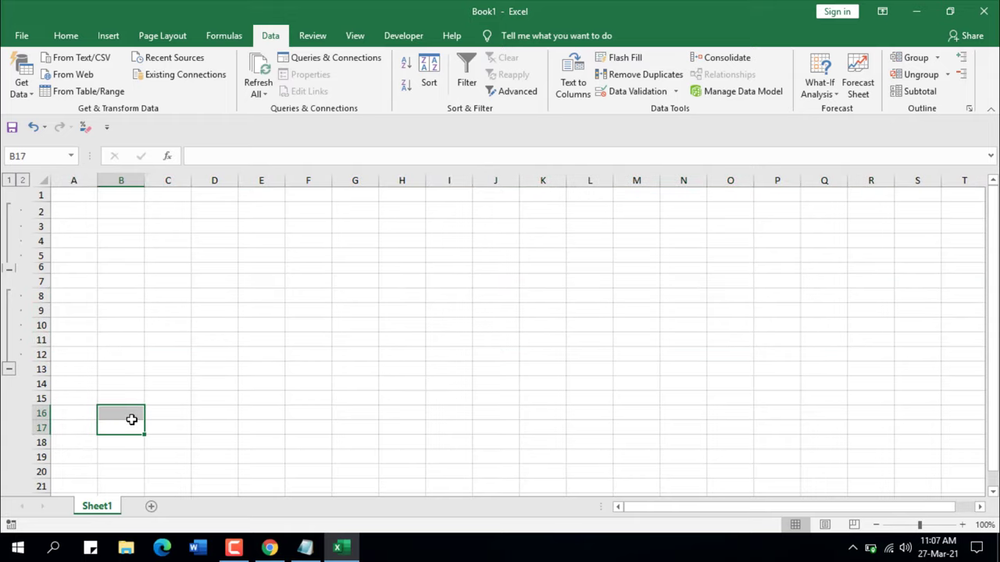
- Group columns C–E and G–J, collapsing each group and re-expanding G–J
left_click_drag(167, 181, 263, 178)
left_click(922, 58)
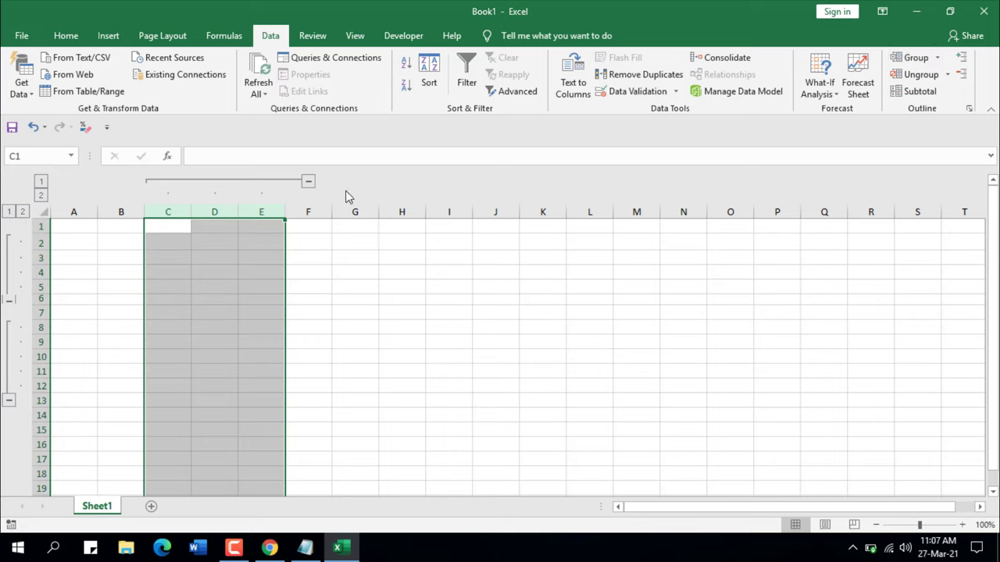
left_click(309, 184)
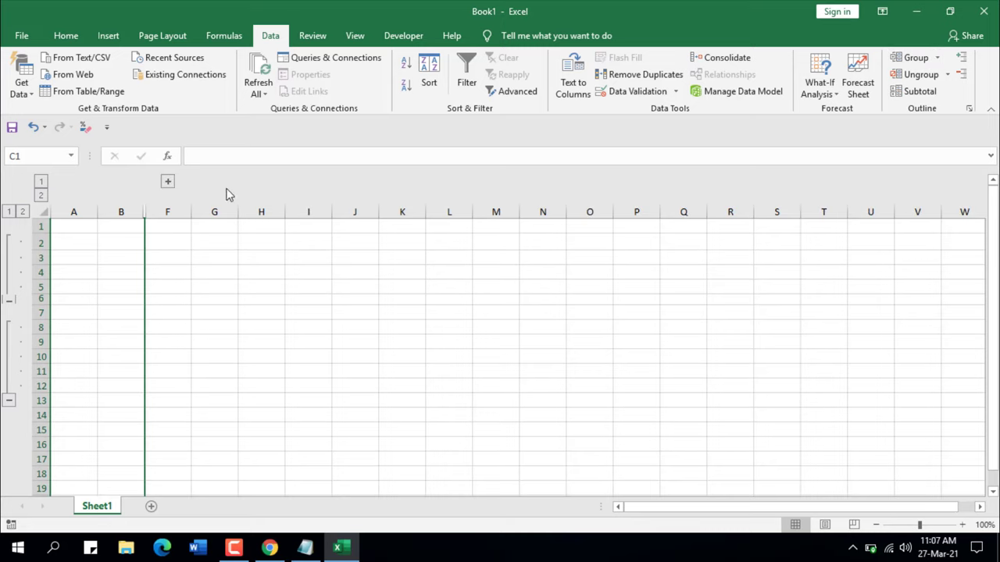
left_click_drag(234, 212, 356, 212)
left_click(910, 60)
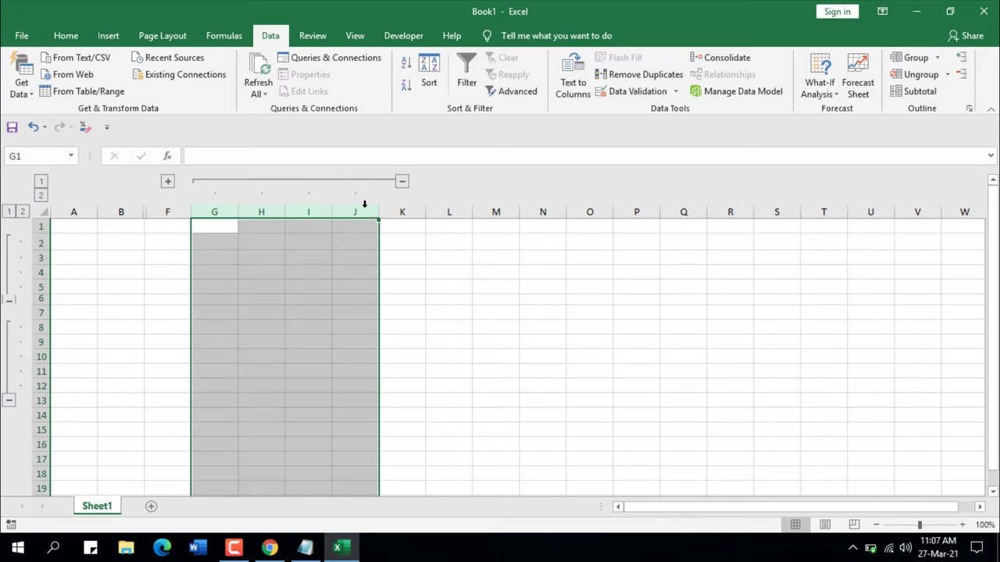
left_click(403, 182)
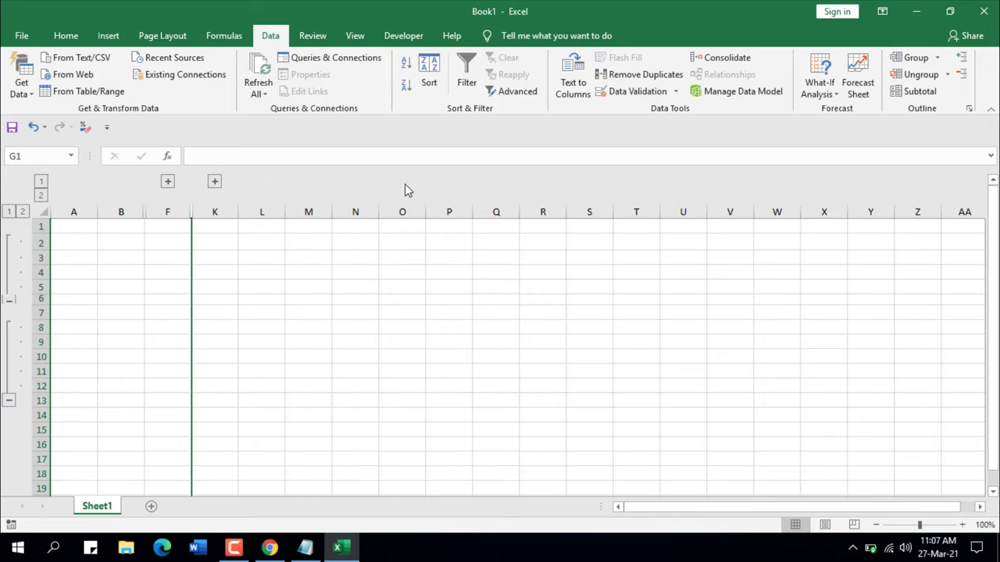
left_click(214, 181)
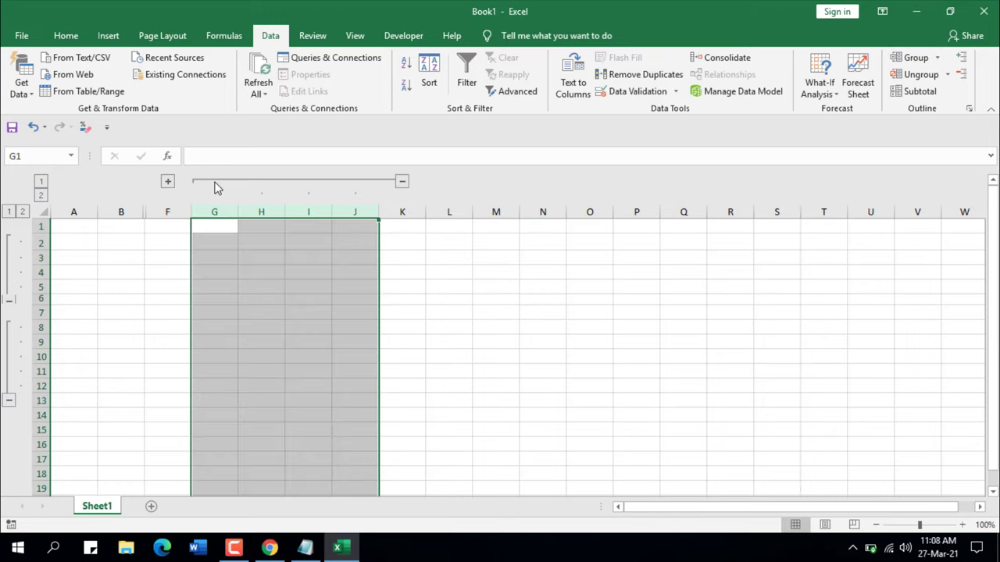
- Collapse all column groups to outline level 1, then expand back to level 2
left_click(40, 182)
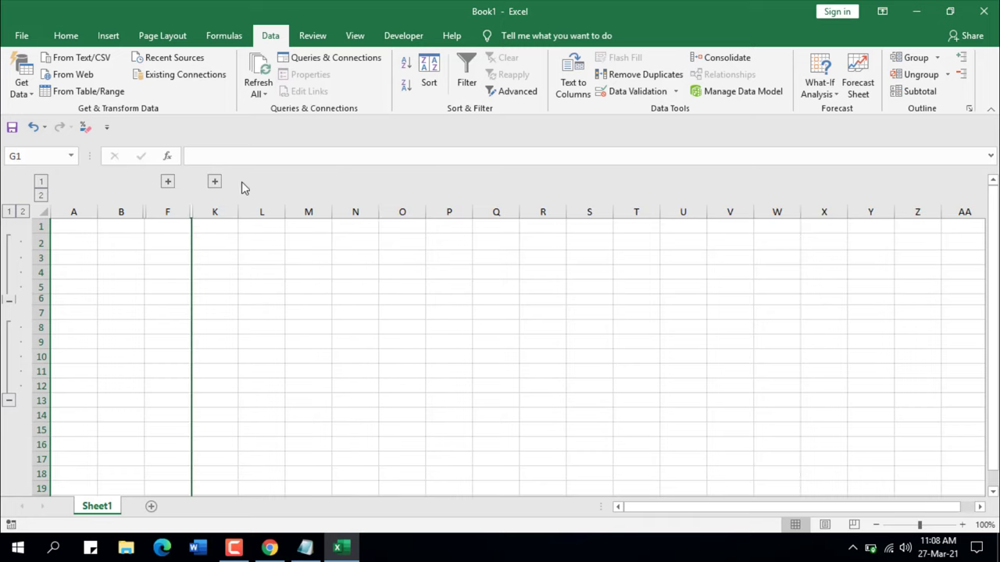
left_click(42, 197)
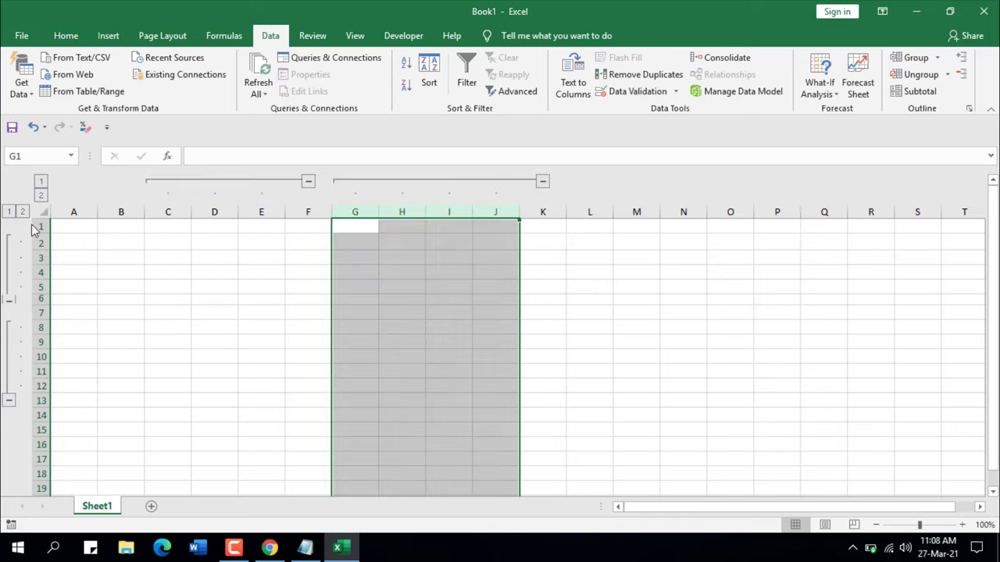
left_click(632, 268)
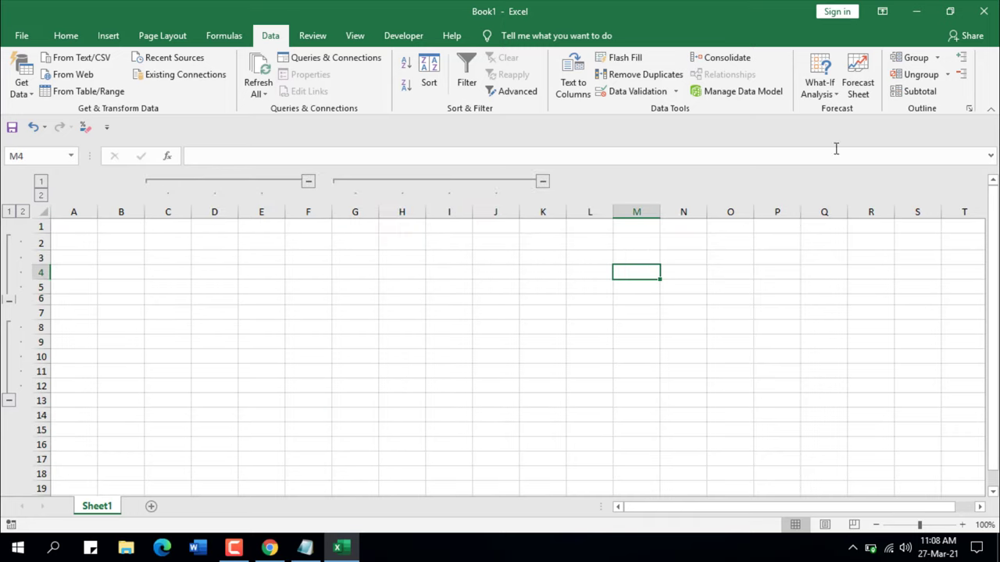
left_click(938, 58)
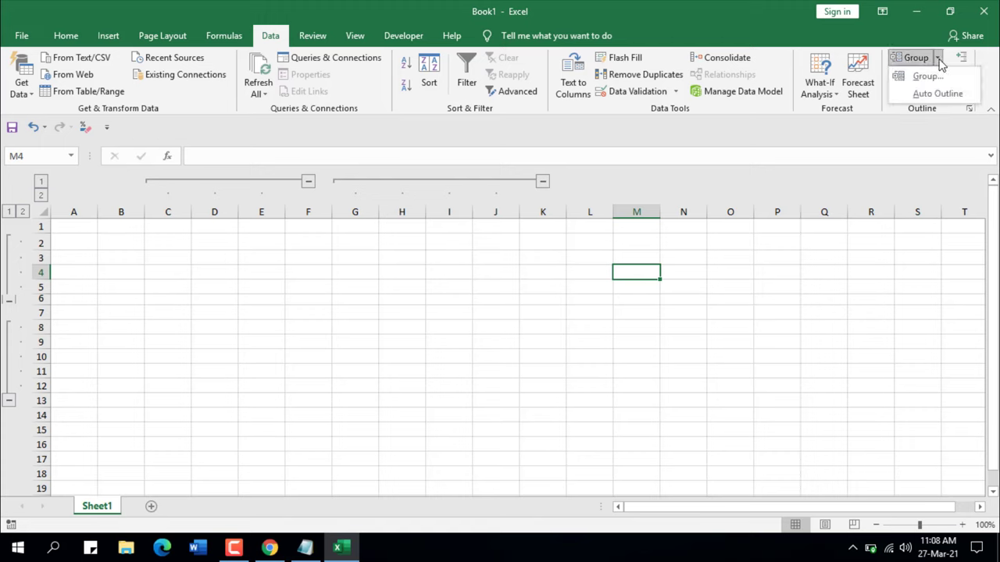
left_click(932, 97)
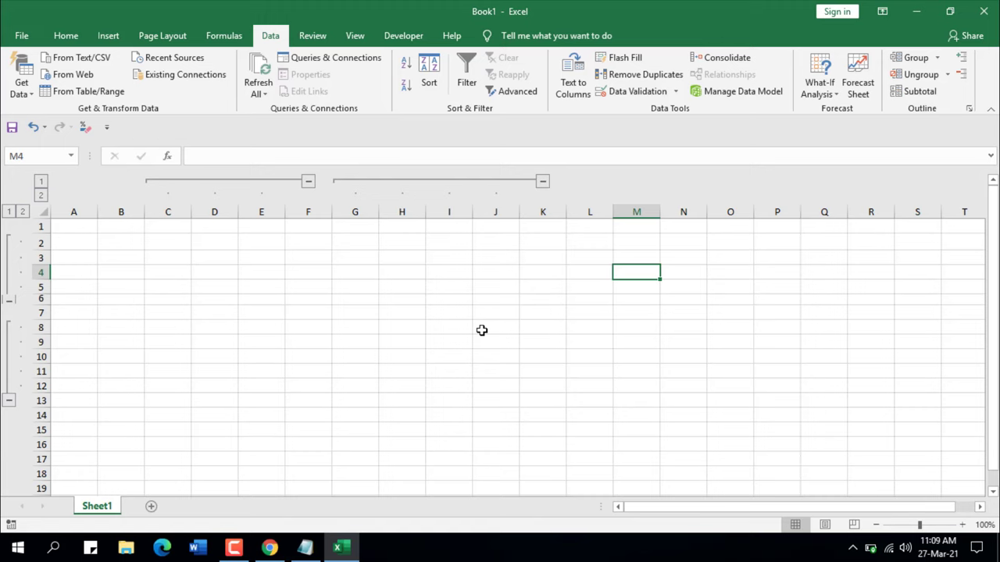
- Ungroup columns G–K and rows 8–13, leaving only rows 2–5 and columns C–E grouped
left_click_drag(346, 207, 523, 209)
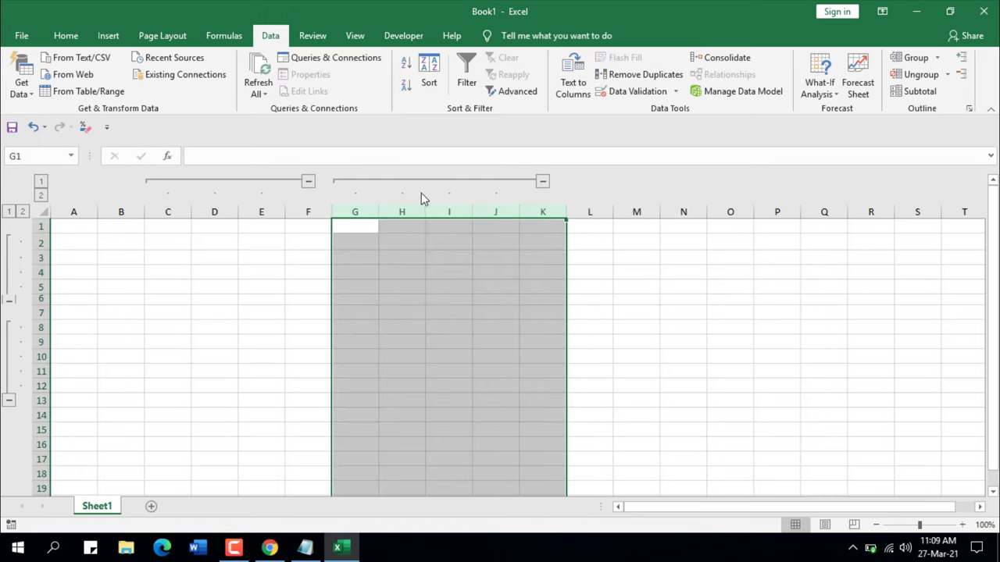
left_click(935, 73)
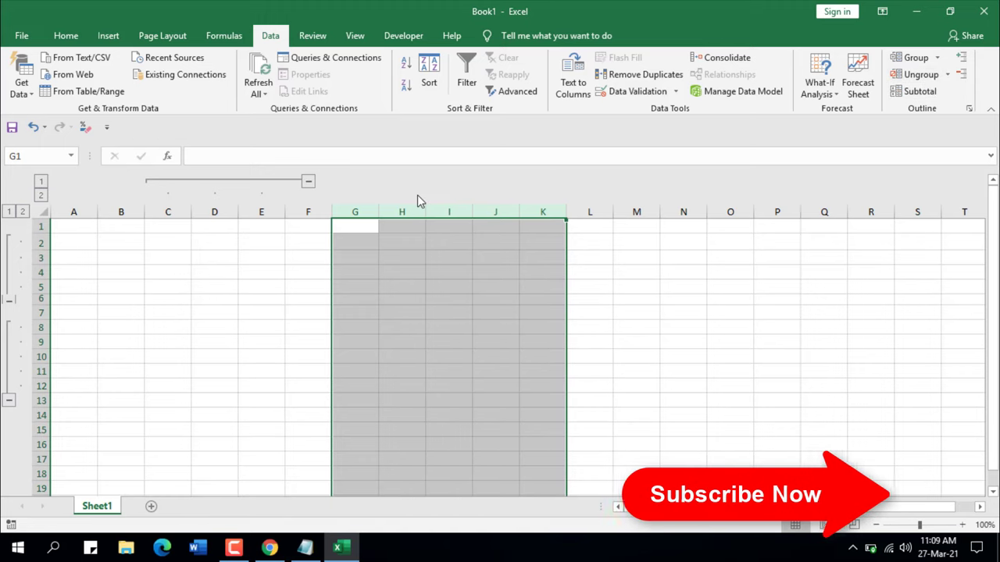
left_click(637, 327)
left_click_drag(36, 328, 34, 397)
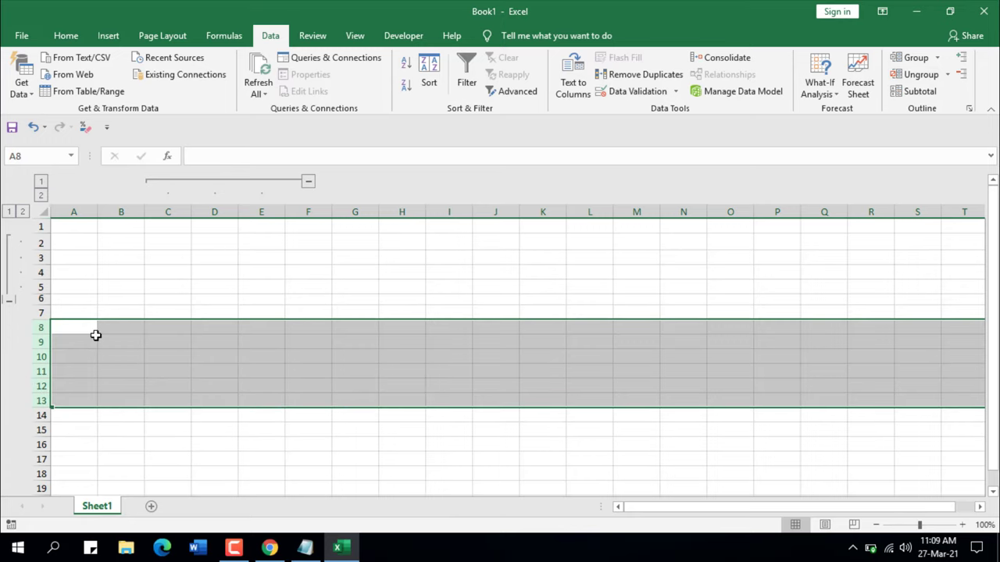
left_click(141, 470)
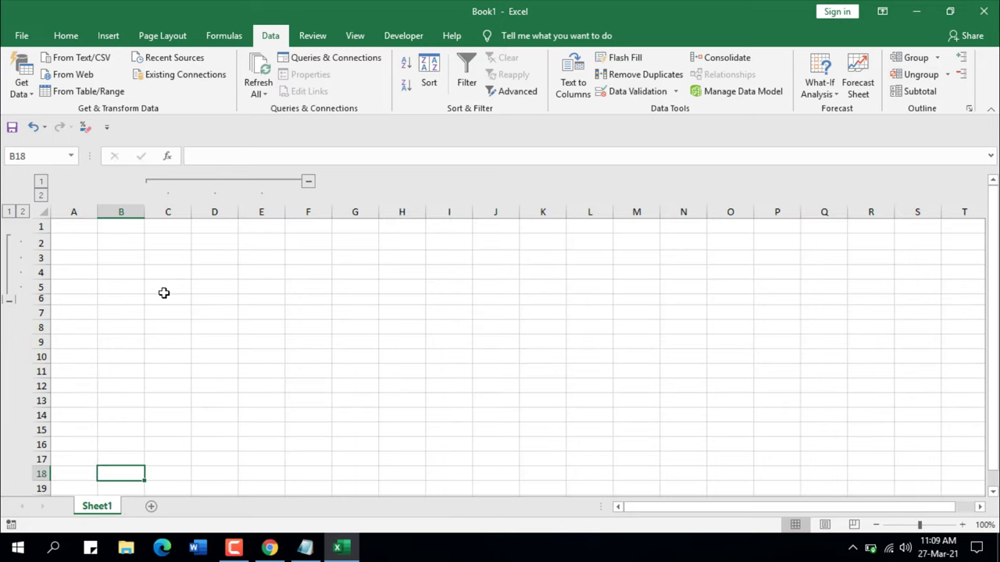
- Choose Clear Outline under Ungroup to remove all remaining row and column groups
left_click(948, 75)
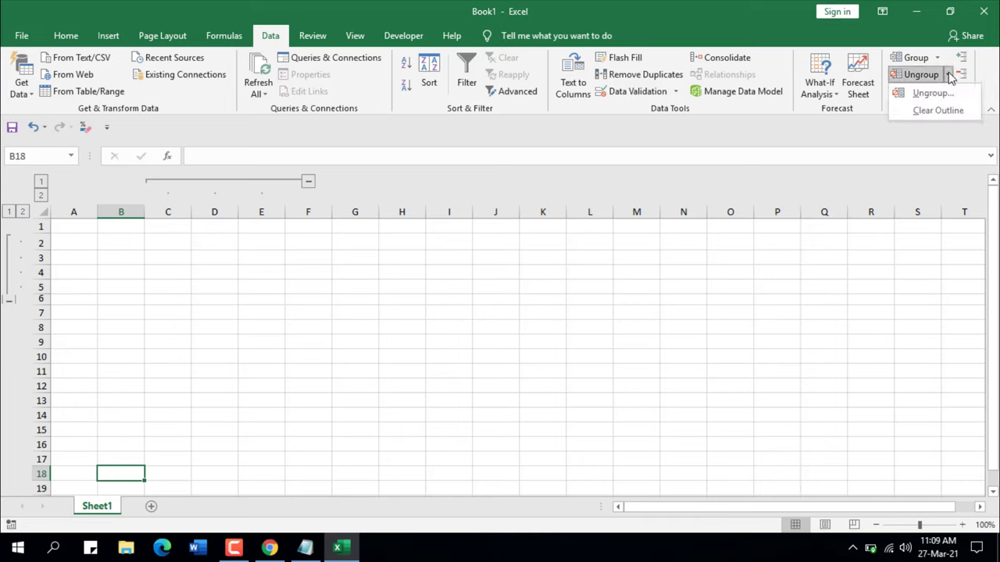
left_click(940, 112)
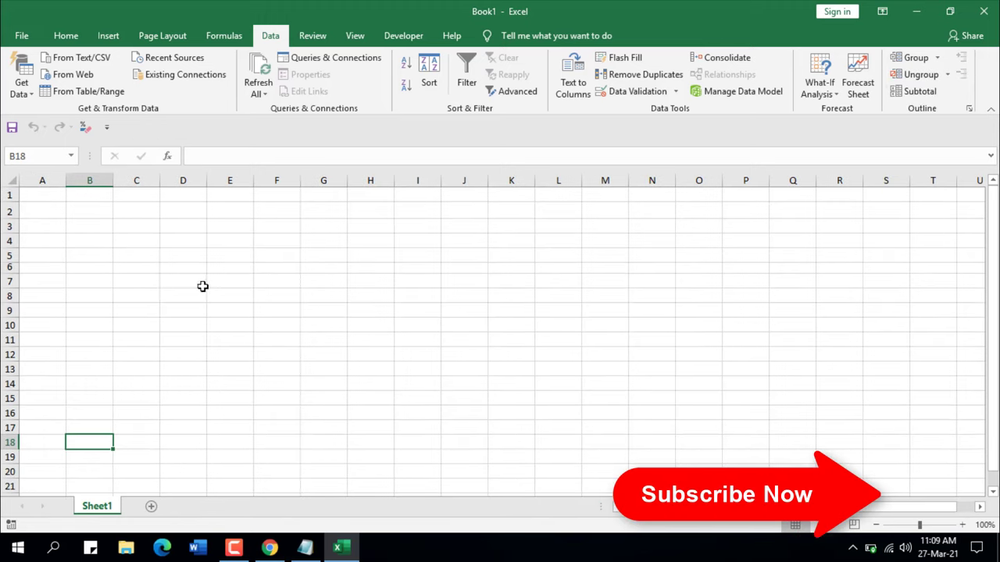